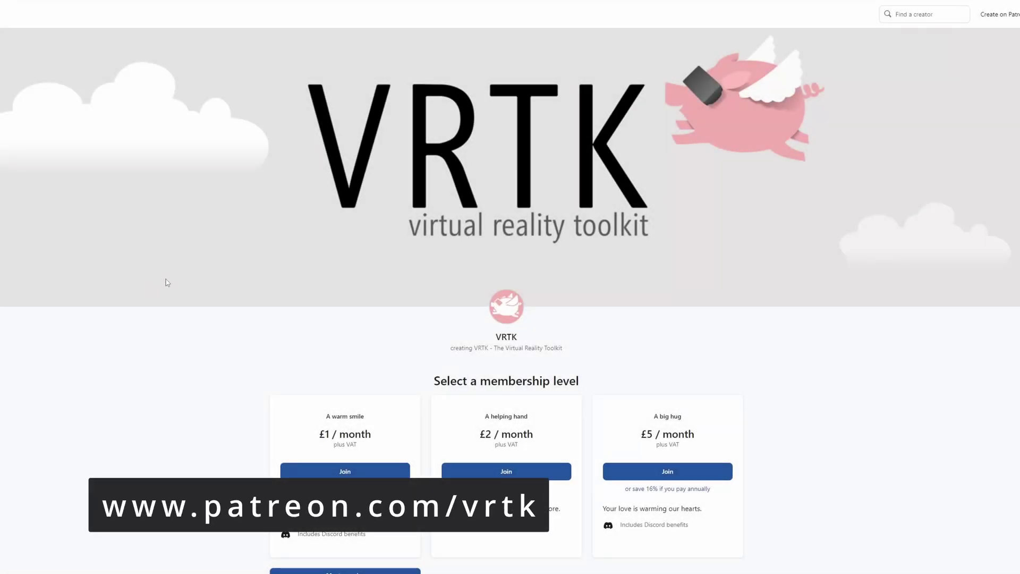
Add the io.extendreality.tilia.interactions.controllables.unity package through the Tilia Package Importer, then close it.
scroll(168, 282, "down", 5)
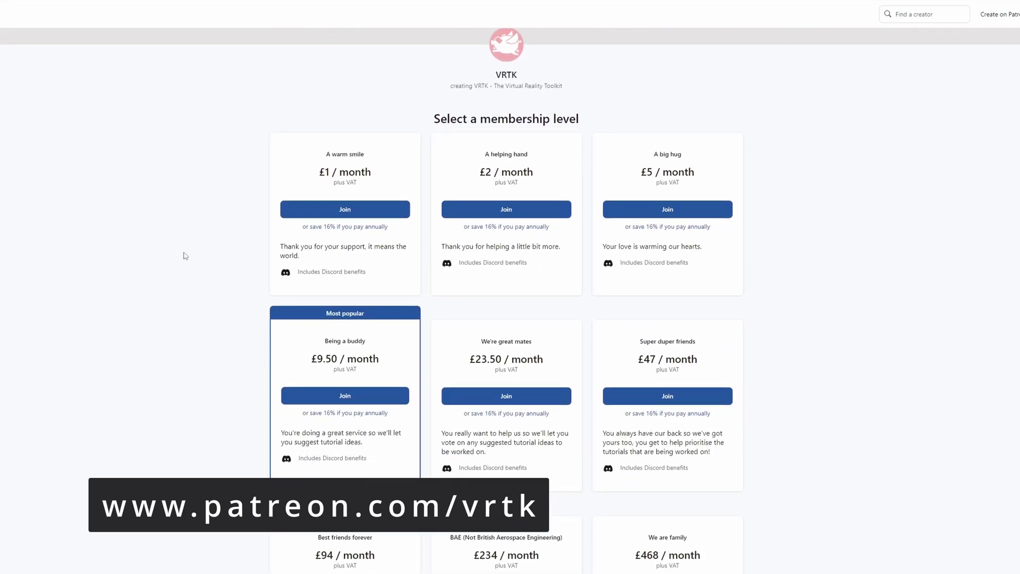
scroll(185, 241, "down", 3)
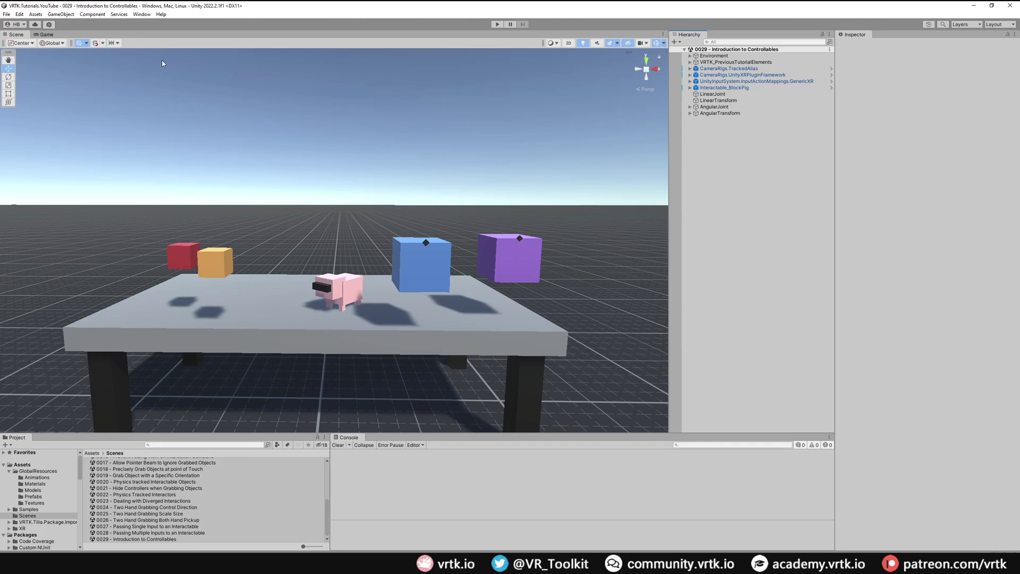
left_click(144, 17)
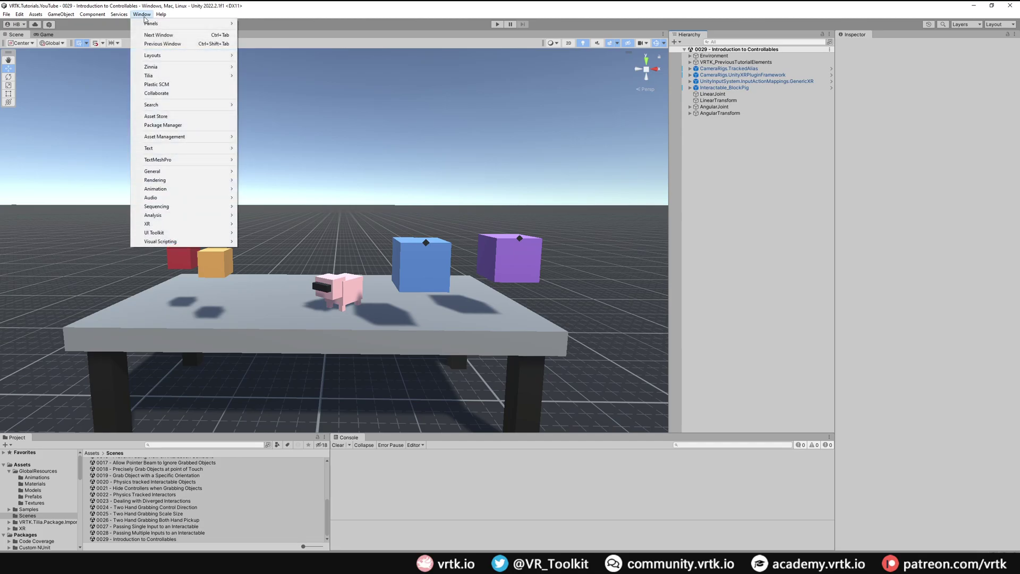
mouse_move(188, 76)
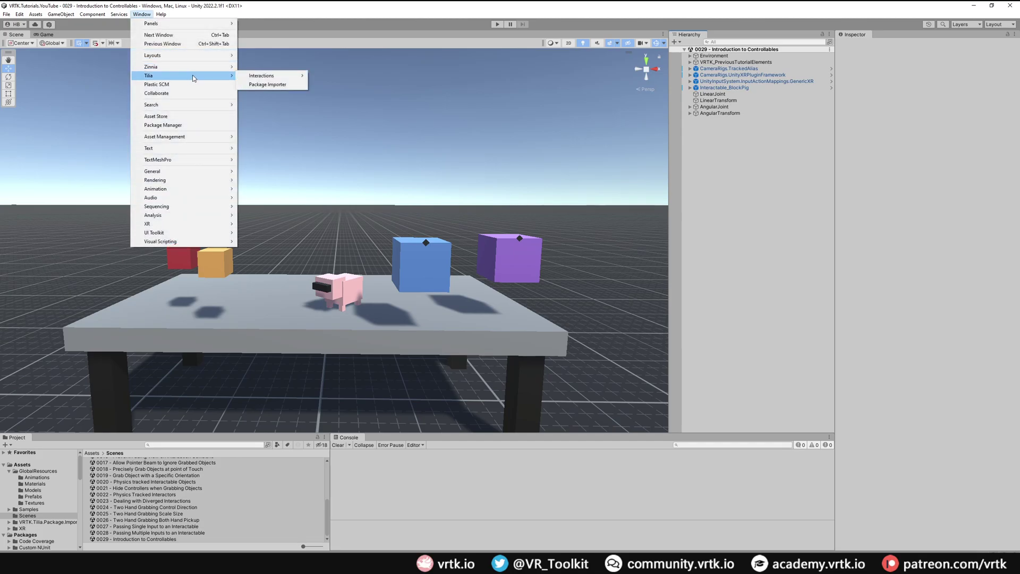
left_click(280, 89)
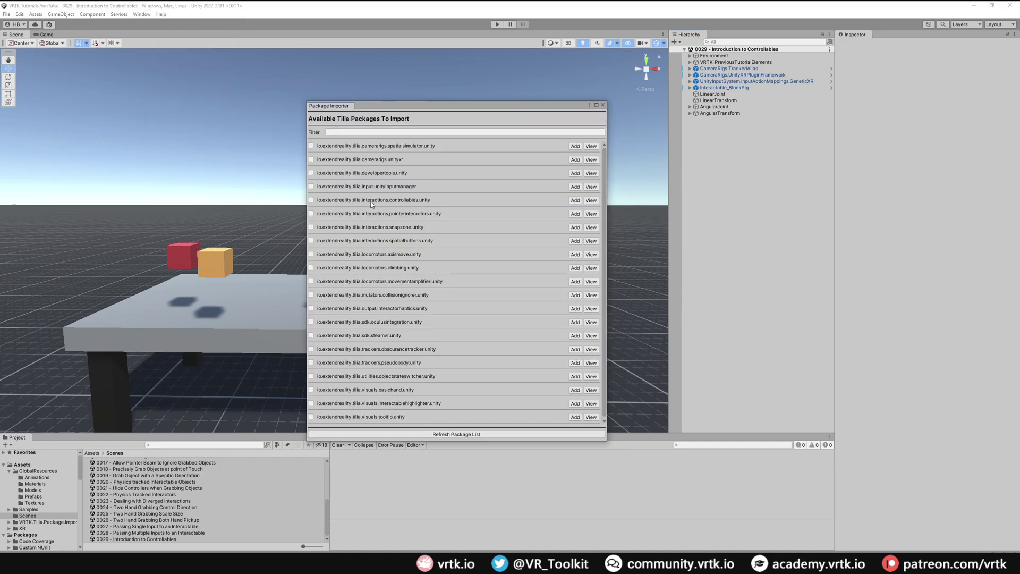
left_click(576, 201)
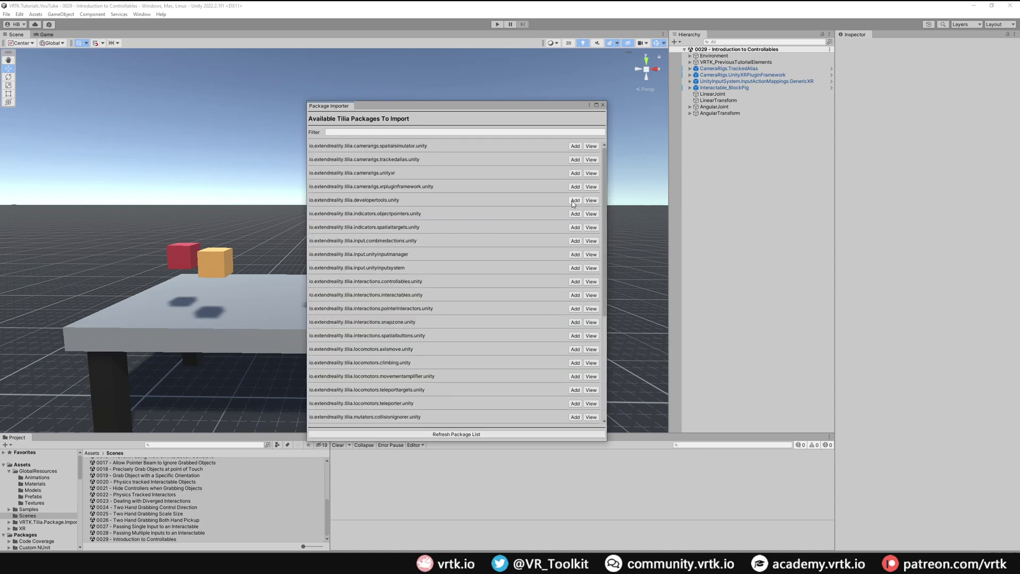
left_click(603, 106)
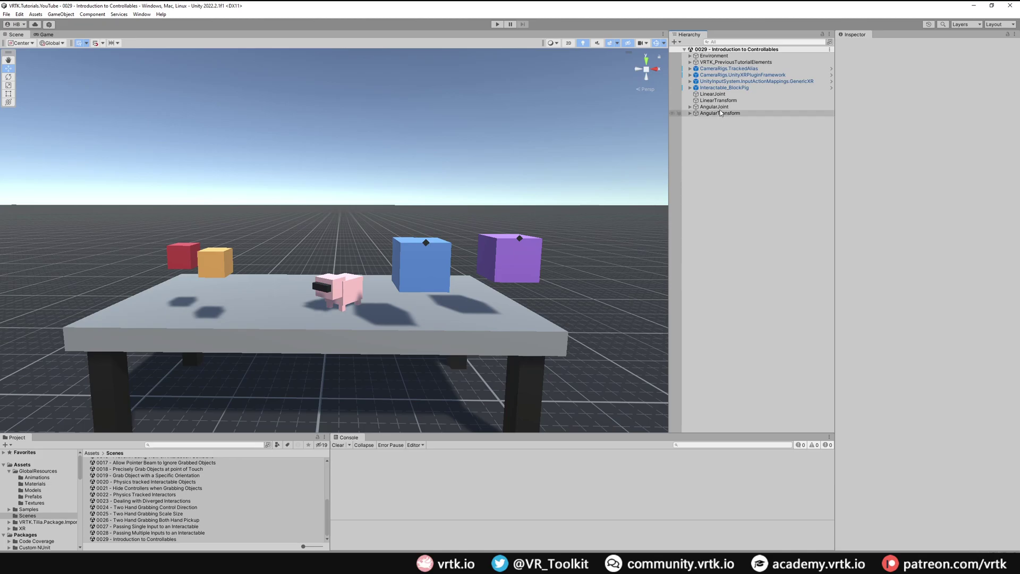
Open the Tilia Controllable Creator with Linear Joint Drive selected as the drive type.
left_click(142, 15)
mouse_move(175, 77)
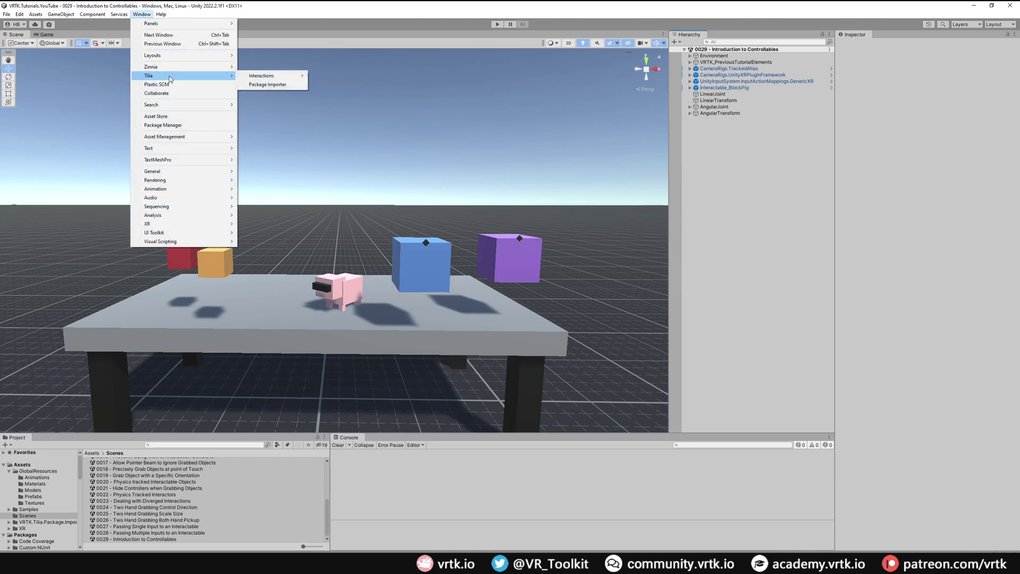
mouse_move(250, 77)
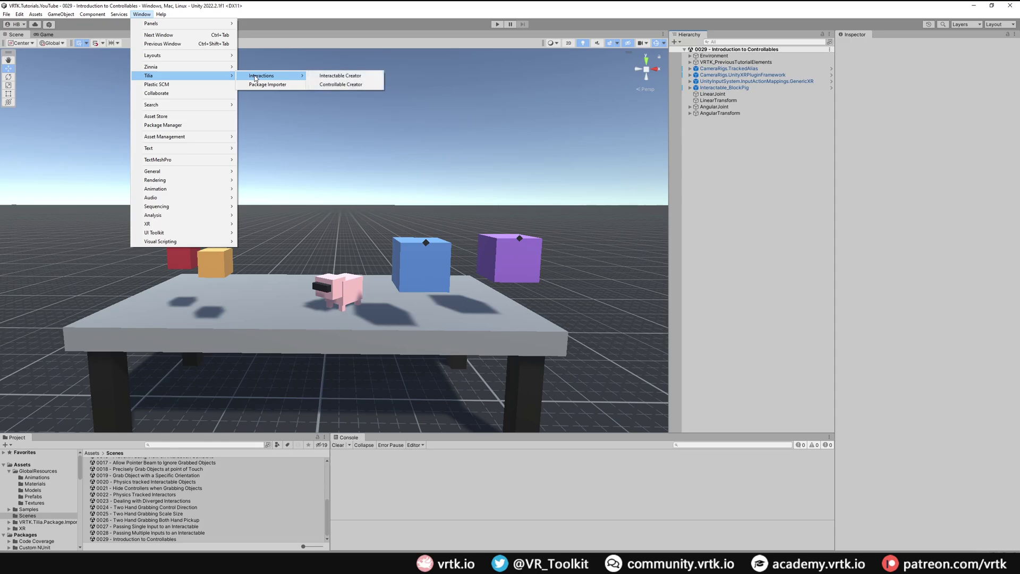
left_click(361, 85)
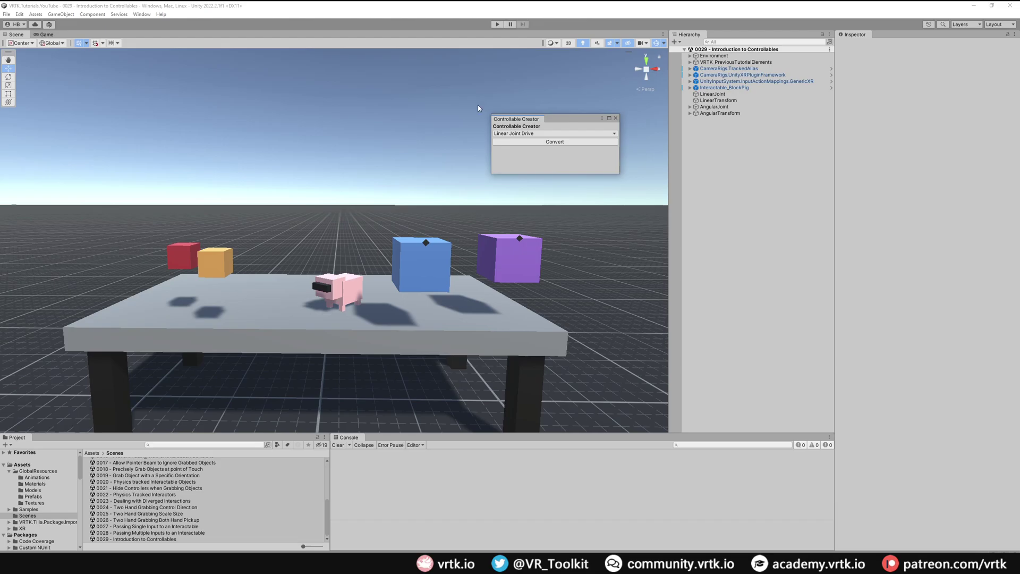
left_click(543, 135)
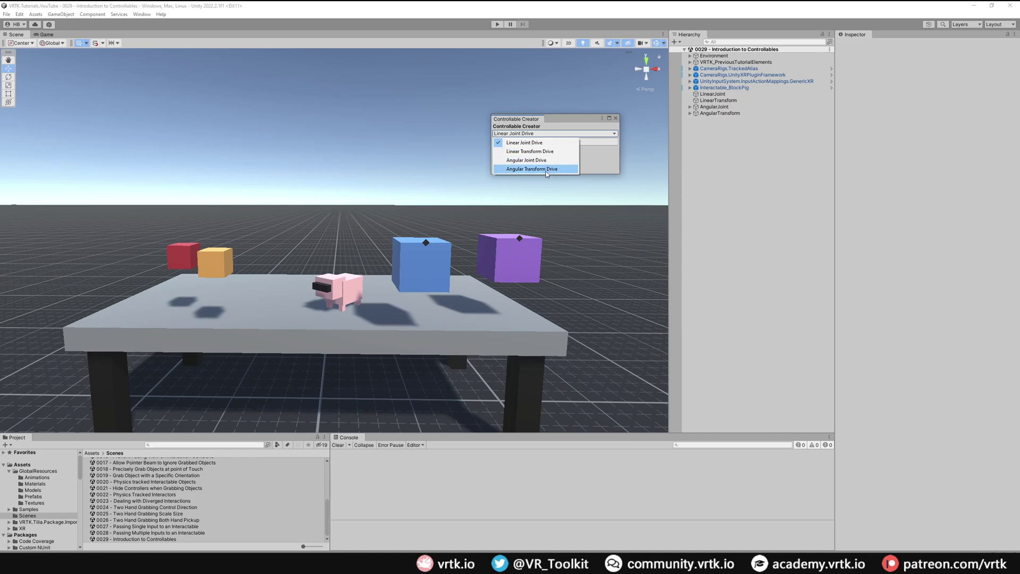
left_click(593, 158)
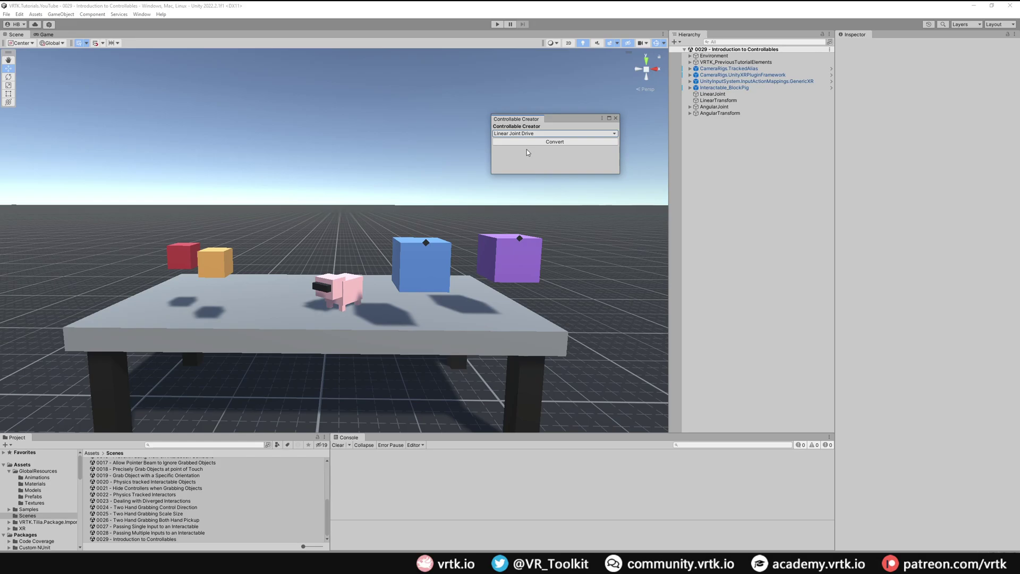
Convert the red LinearJoint cube to a Linear Joint Drive and the orange LinearTransform cube to a Linear Transform Drive.
left_click(740, 94)
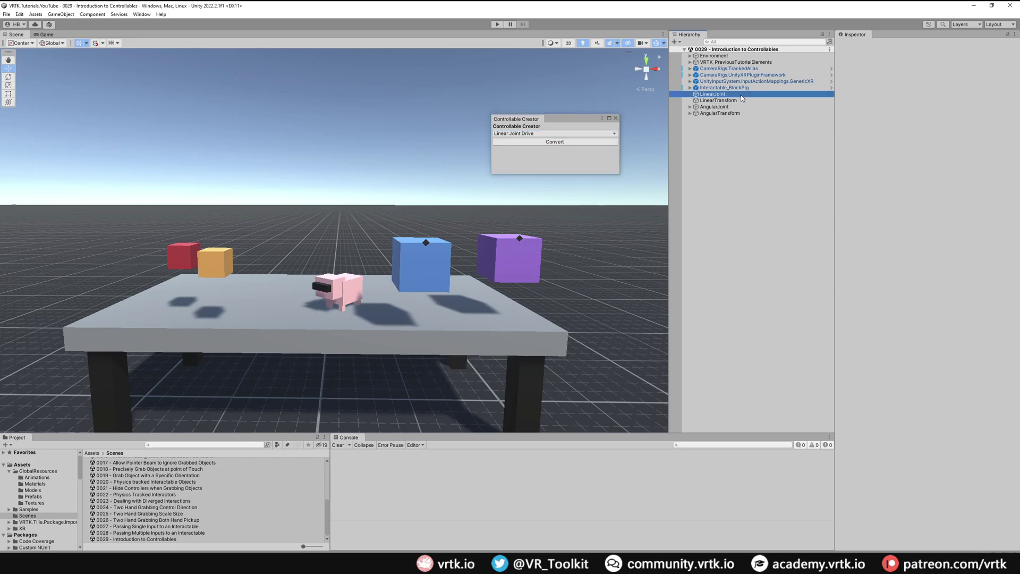
left_click(544, 142)
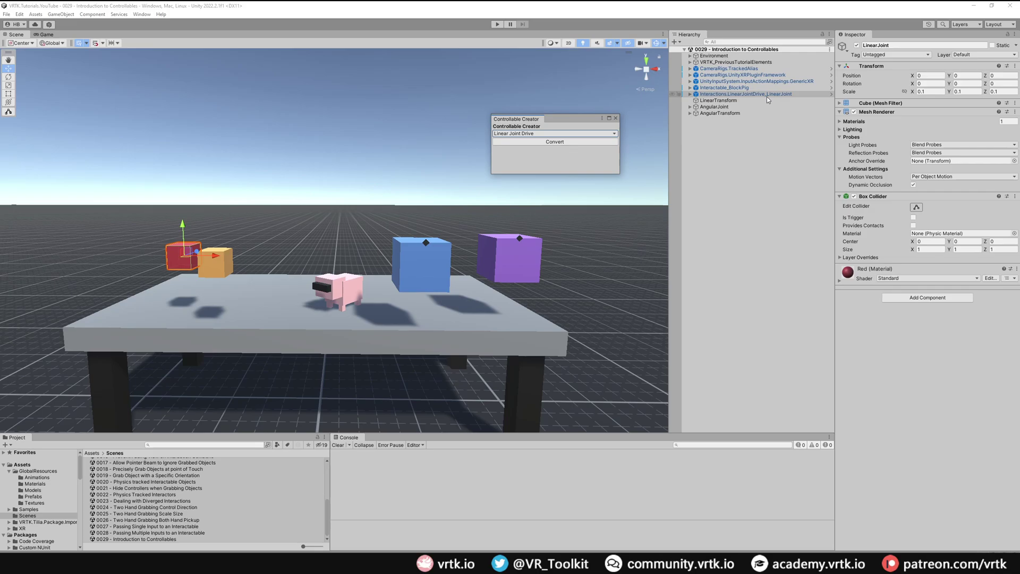
left_click(724, 101)
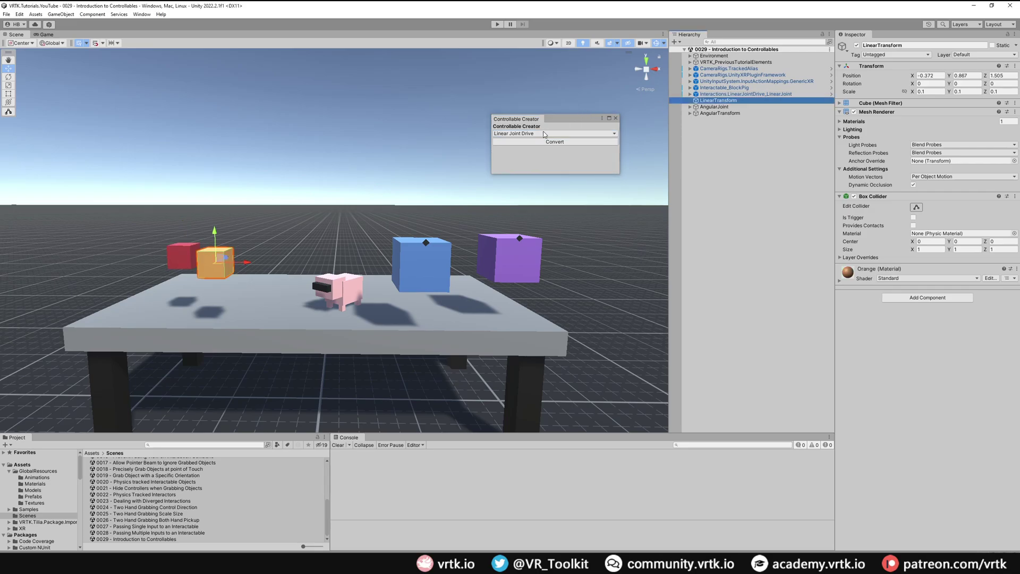
left_click(543, 133)
left_click(537, 152)
left_click(558, 141)
Convert the blue cube to an Angular Joint Drive and the purple cube to an Angular Transform Drive, then close the creator.
left_click(714, 107)
left_click(565, 135)
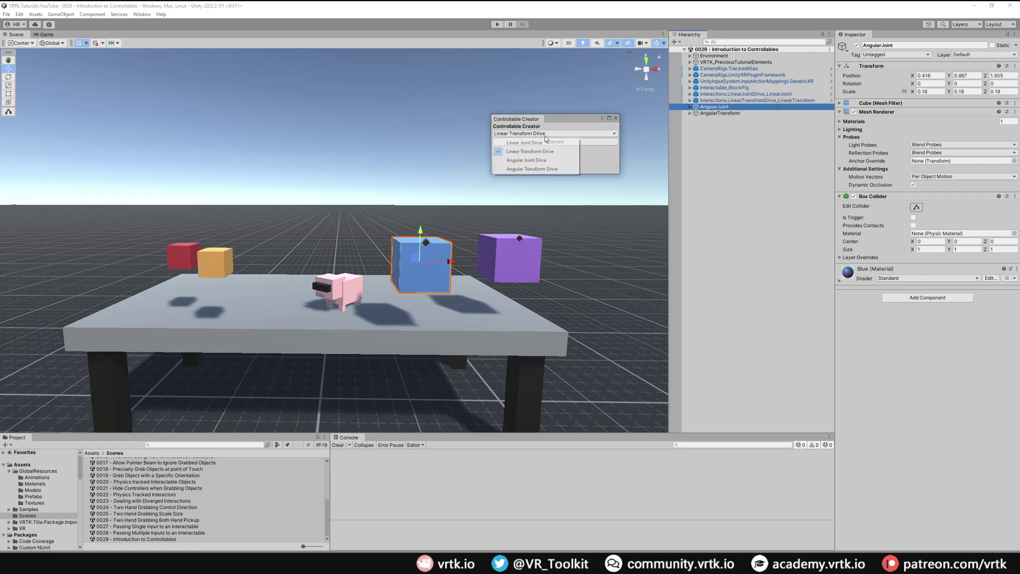
left_click(536, 158)
left_click(573, 142)
left_click(723, 113)
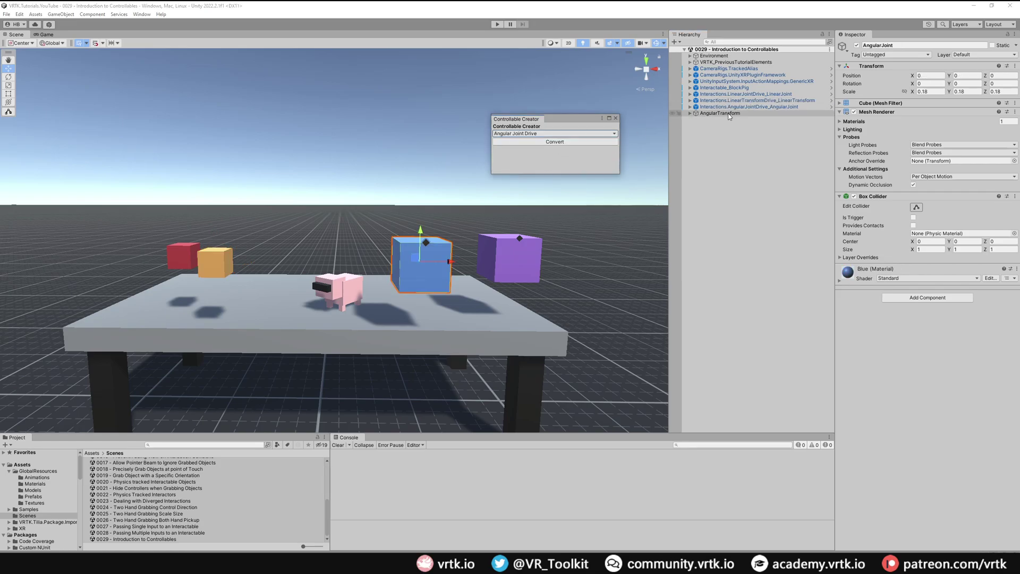
left_click(550, 133)
left_click(556, 162)
left_click(563, 142)
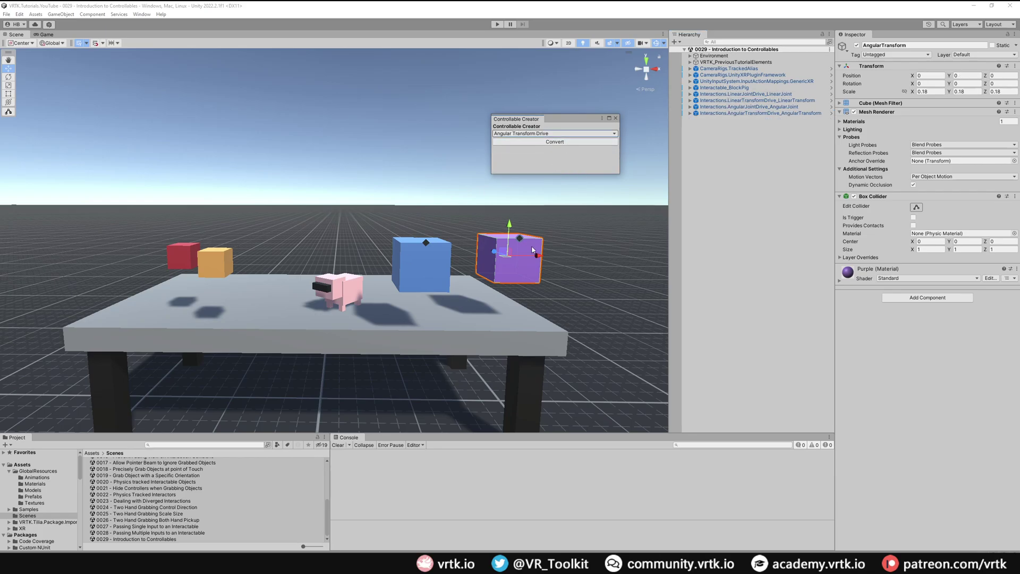
left_click(616, 118)
left_click(744, 94)
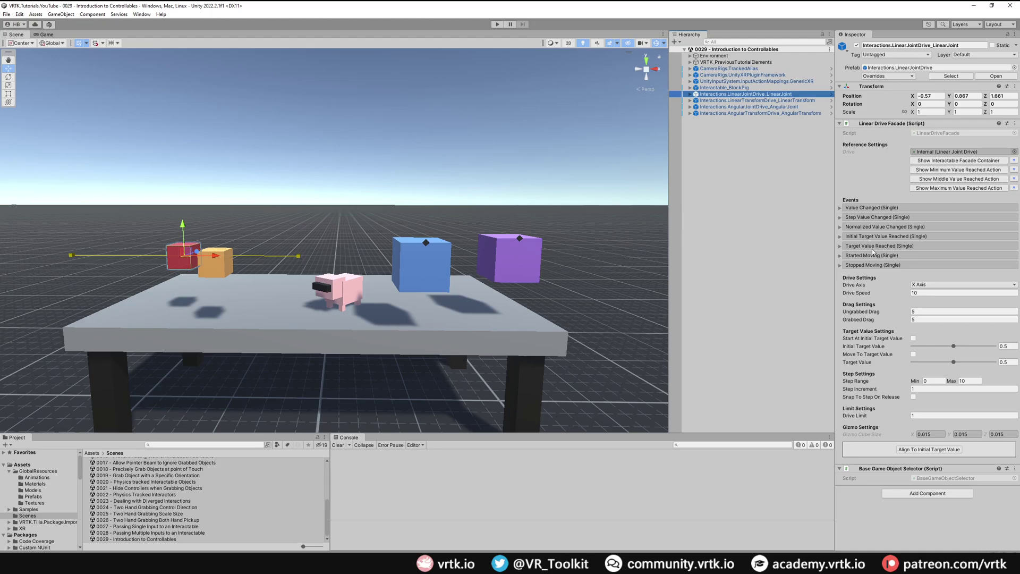
Set the red cube's LinearJointDrive Drive Axis to Y Axis in the Linear Drive Facade.
left_click(927, 285)
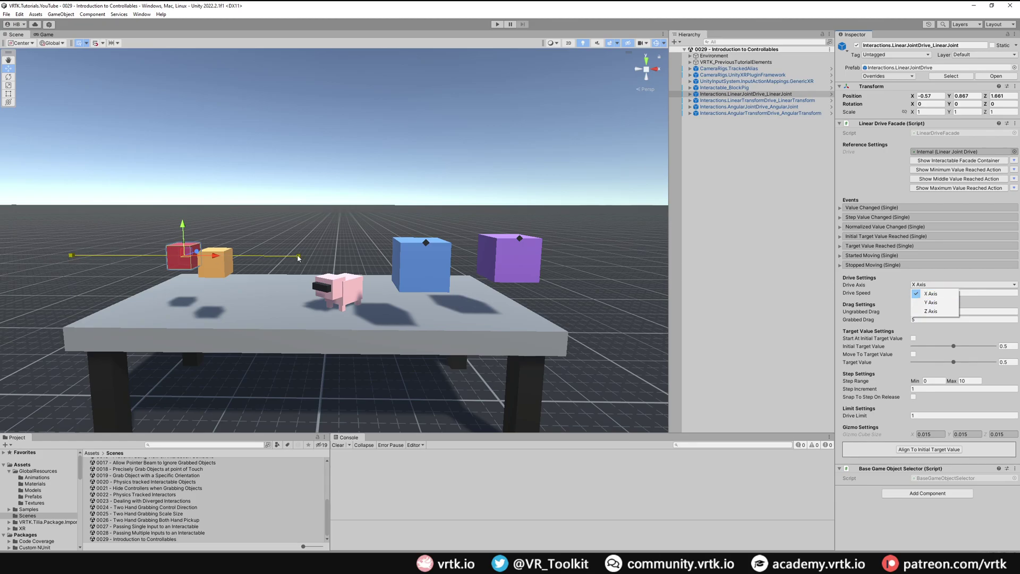
left_click(938, 303)
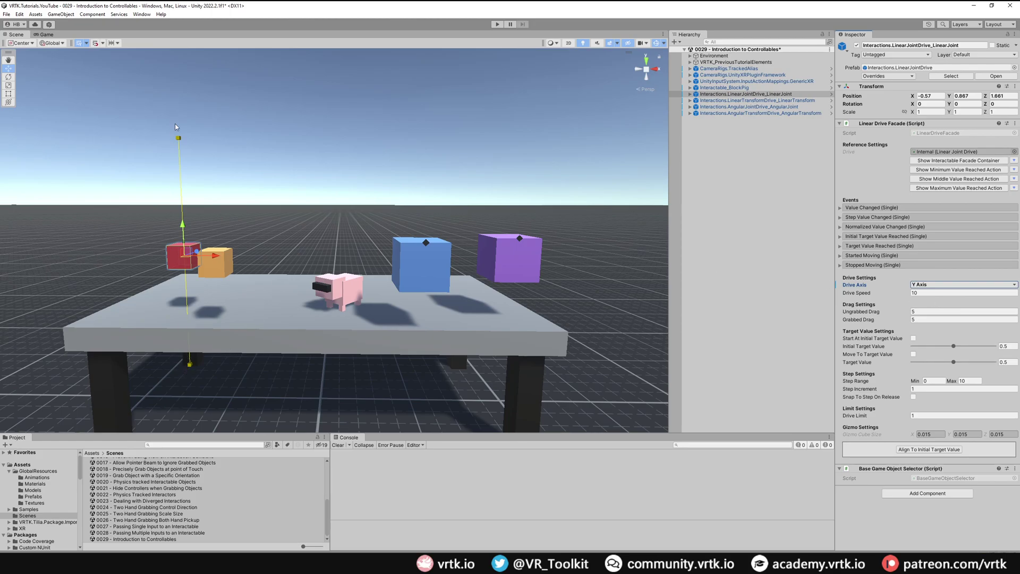
left_click(961, 285)
left_click(931, 311)
left_click(961, 285)
left_click(931, 304)
left_click(743, 101)
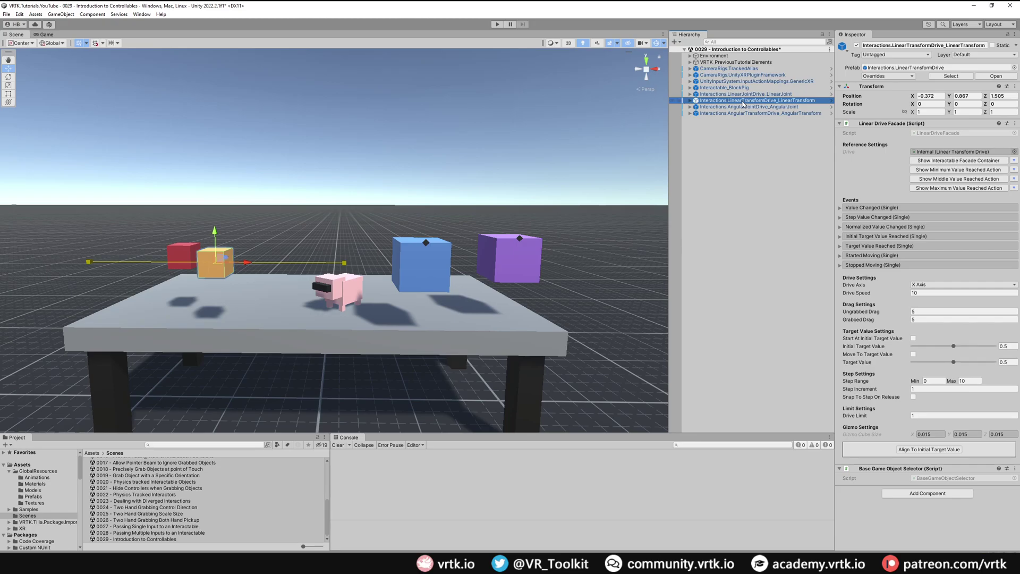
Set the orange cube's LinearTransformDrive Drive Axis to Y Axis.
left_click(746, 94)
left_click(758, 101)
left_click(773, 95)
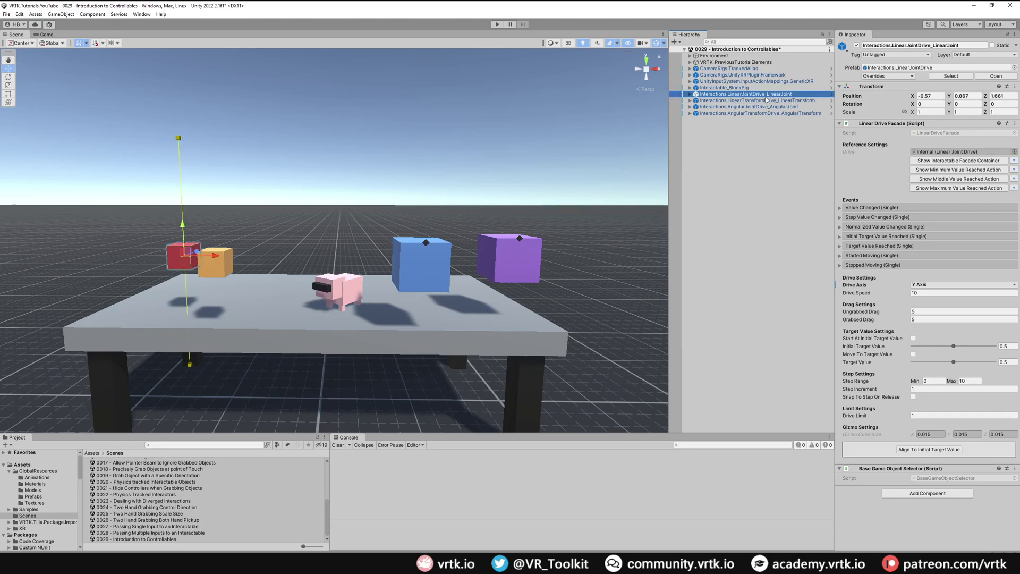
left_click(801, 100)
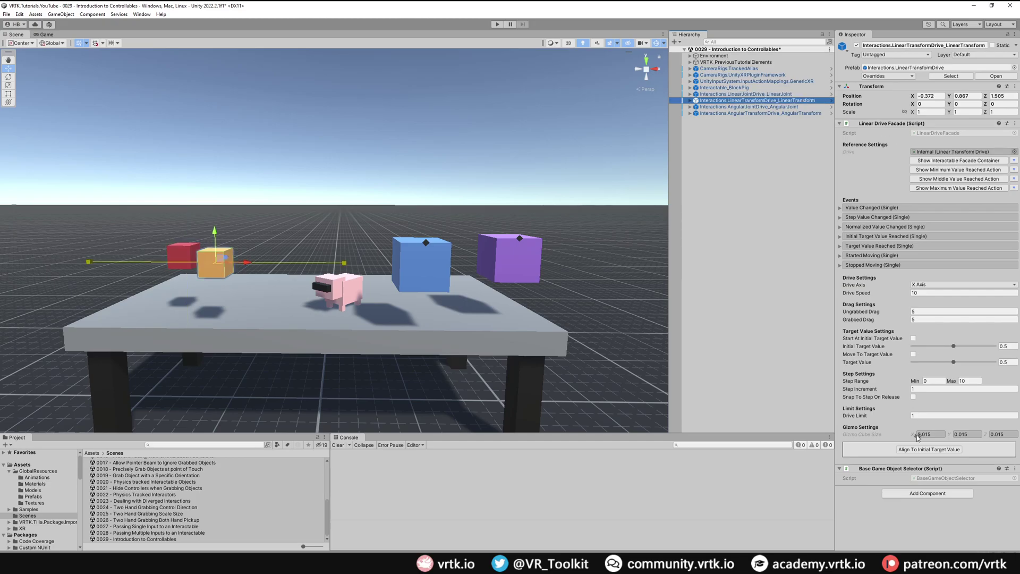
left_click(956, 285)
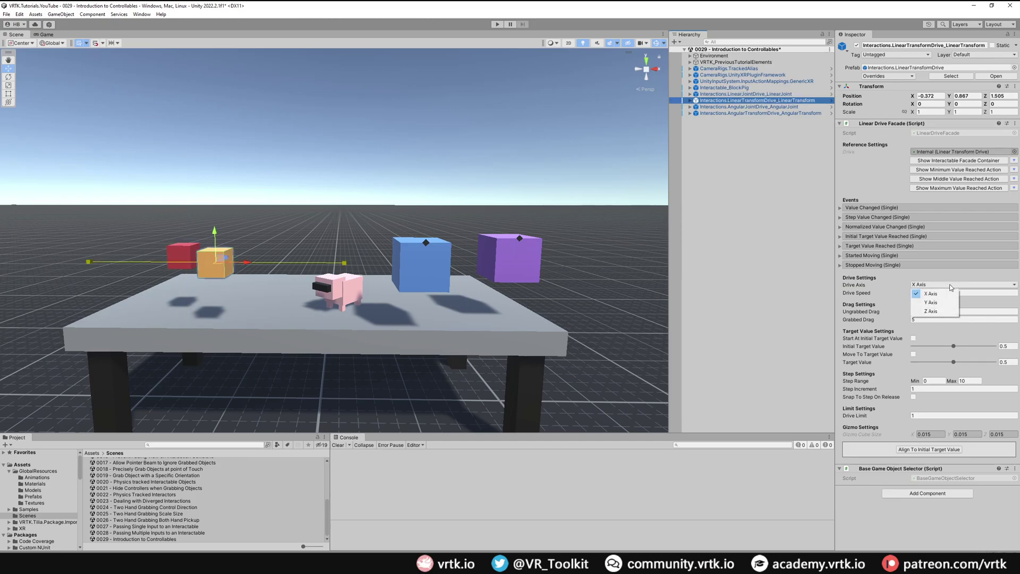
left_click(942, 299)
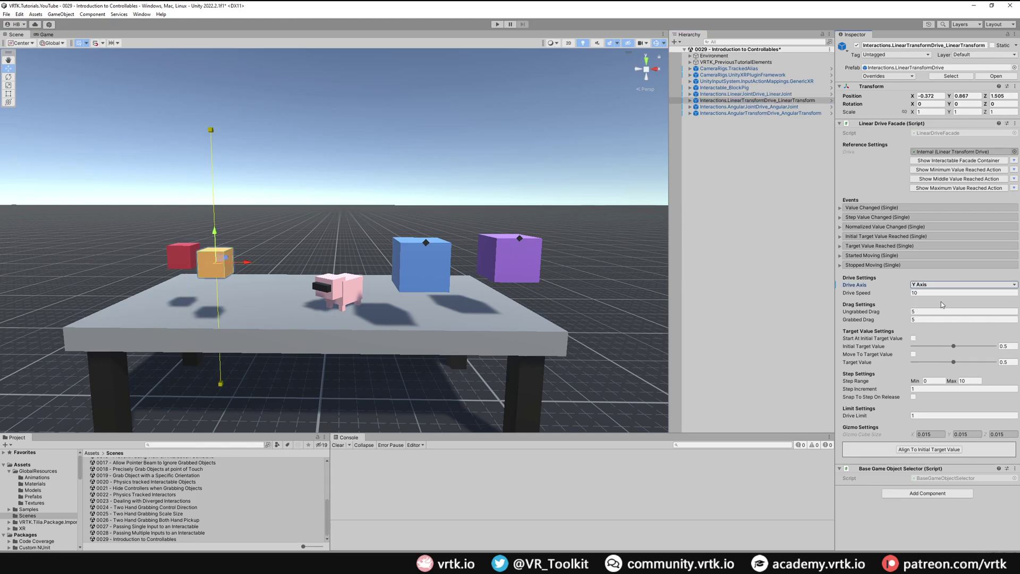
Select both linear drives and set their shared Drive Limit to 0.3.
left_click(788, 94, "ctrl")
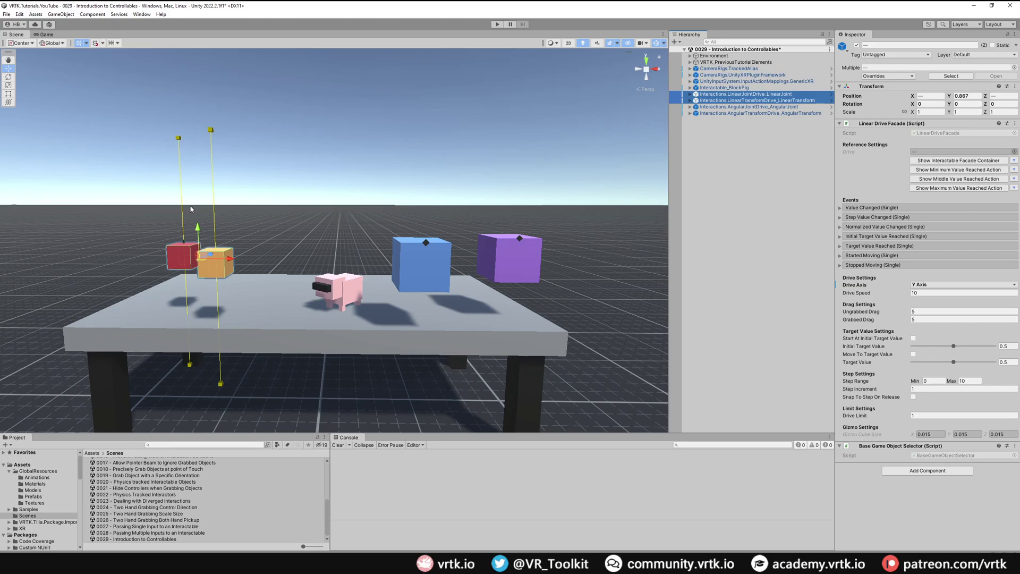
left_click(854, 418)
left_click(844, 415)
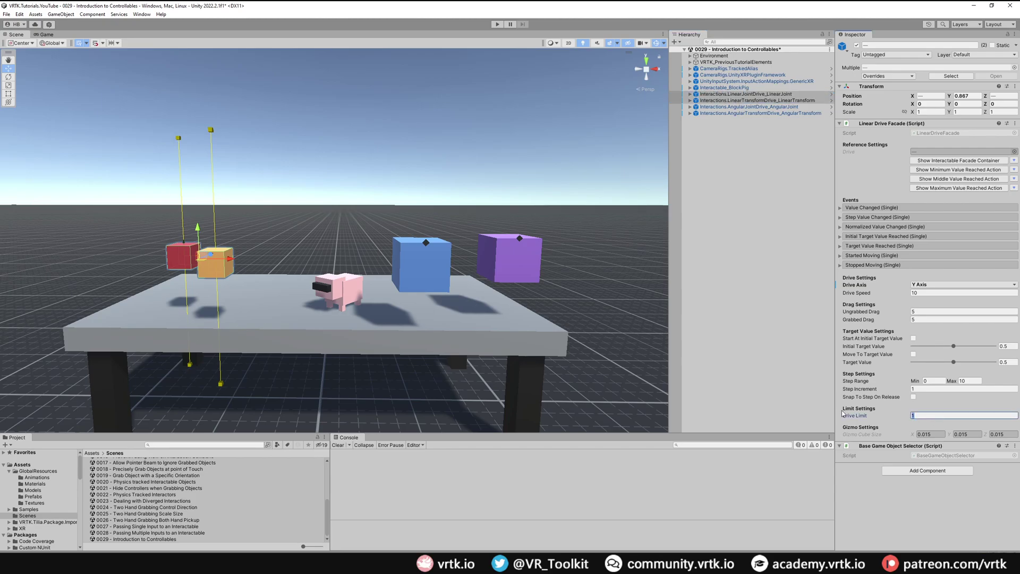
type("0.3")
Multi-select AngularTransformDrive and AngularJointDrive in the Hierarchy.
left_click(765, 107)
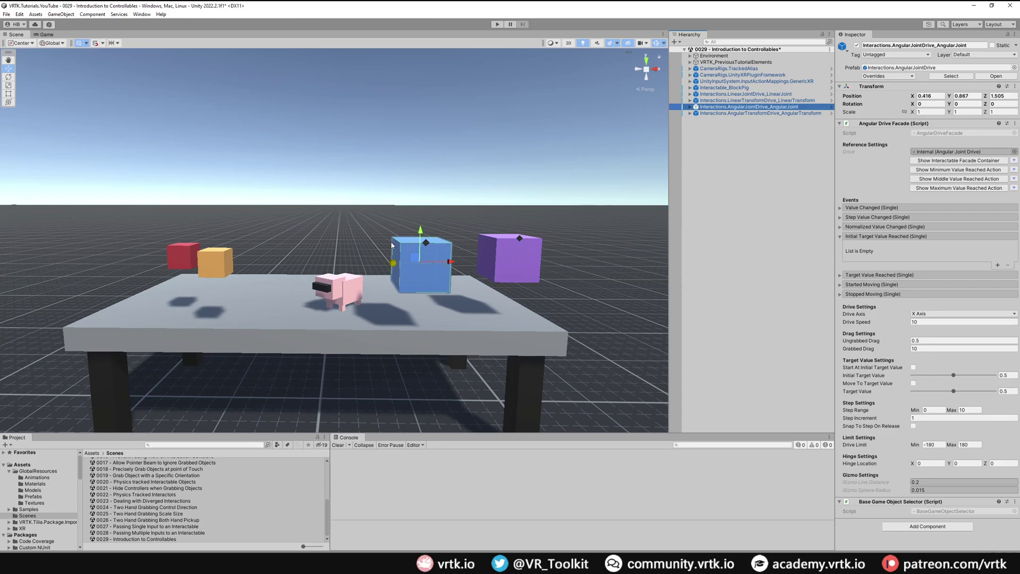
left_click(750, 112)
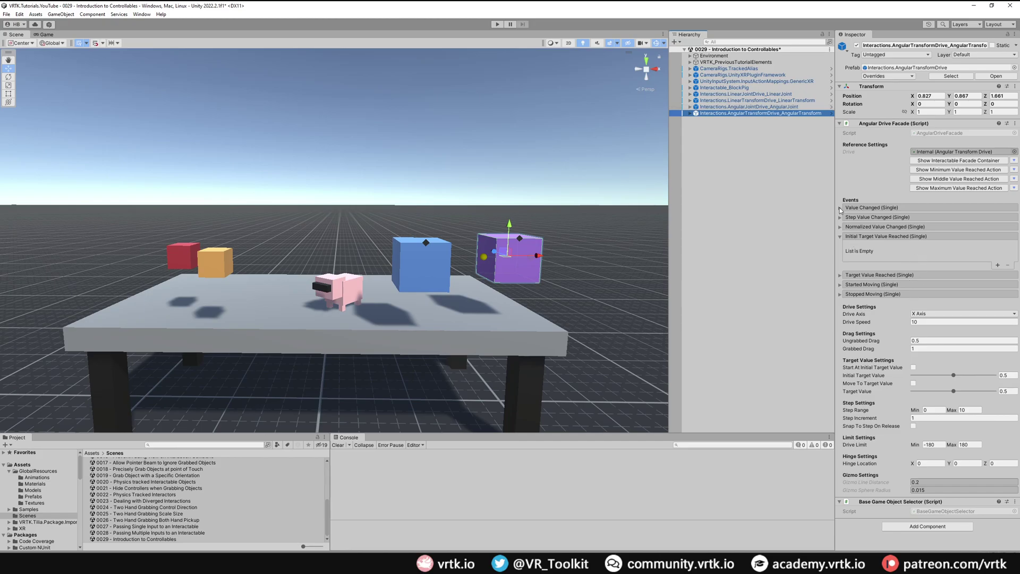
left_click(780, 107, "ctrl")
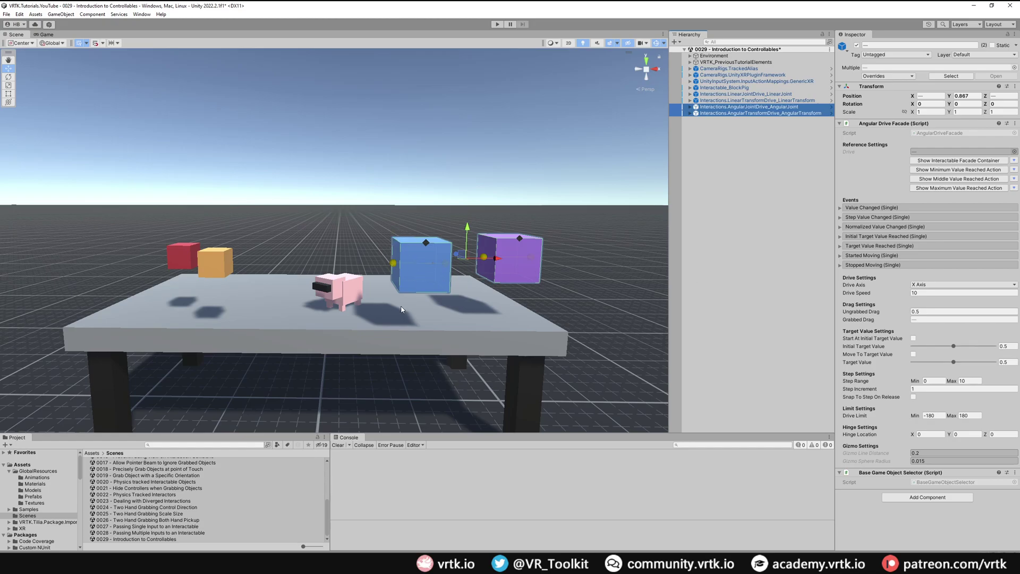
Set both angular drives' Drive Axis to Z Axis.
left_click(926, 286)
left_click(928, 302)
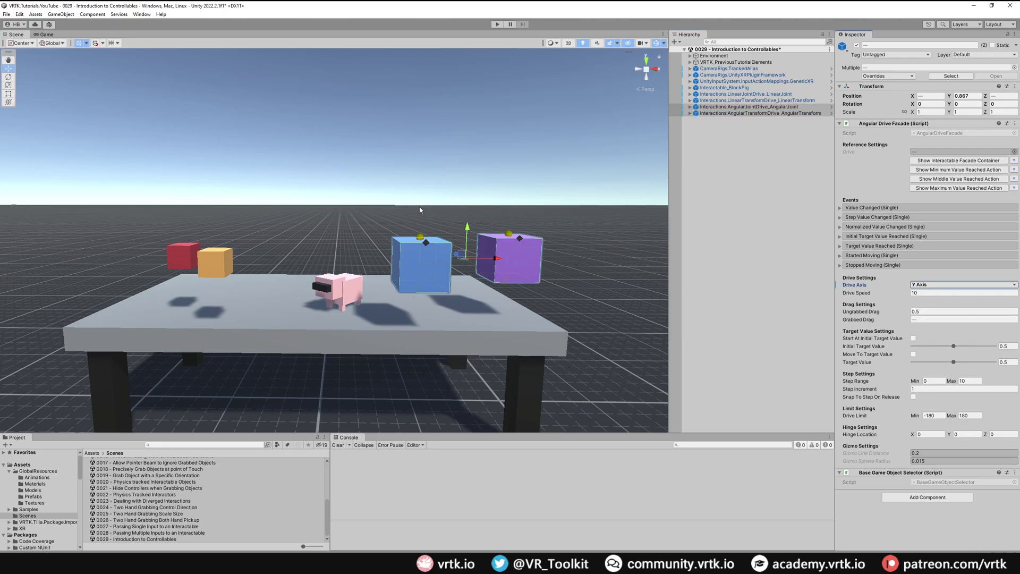
left_click(926, 285)
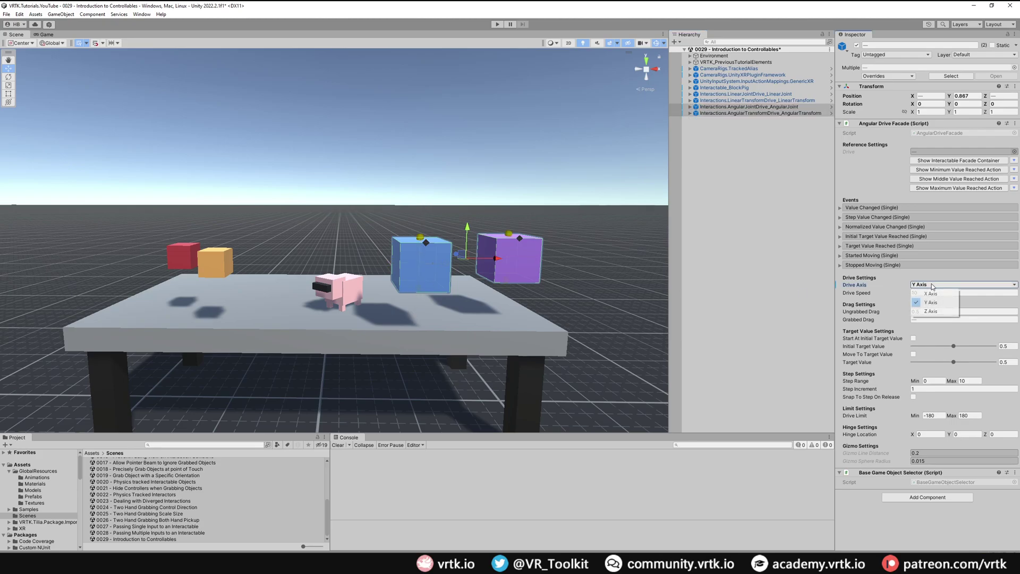
left_click(928, 310)
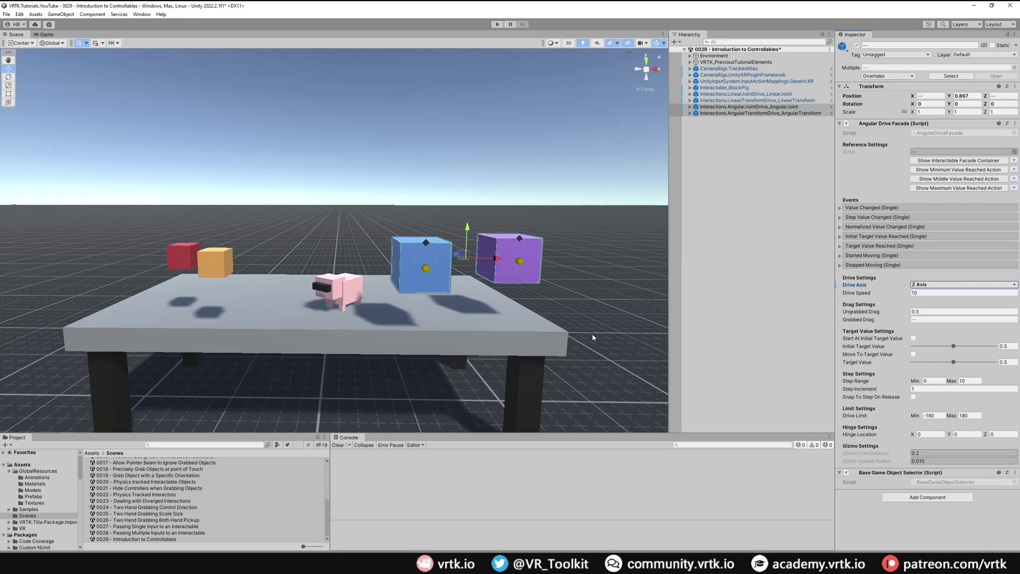
Set the angular drives' Drive Limit to a minimum of -70 and a maximum of 70.
left_click(931, 416)
type("-70")
key("Tab")
type("70")
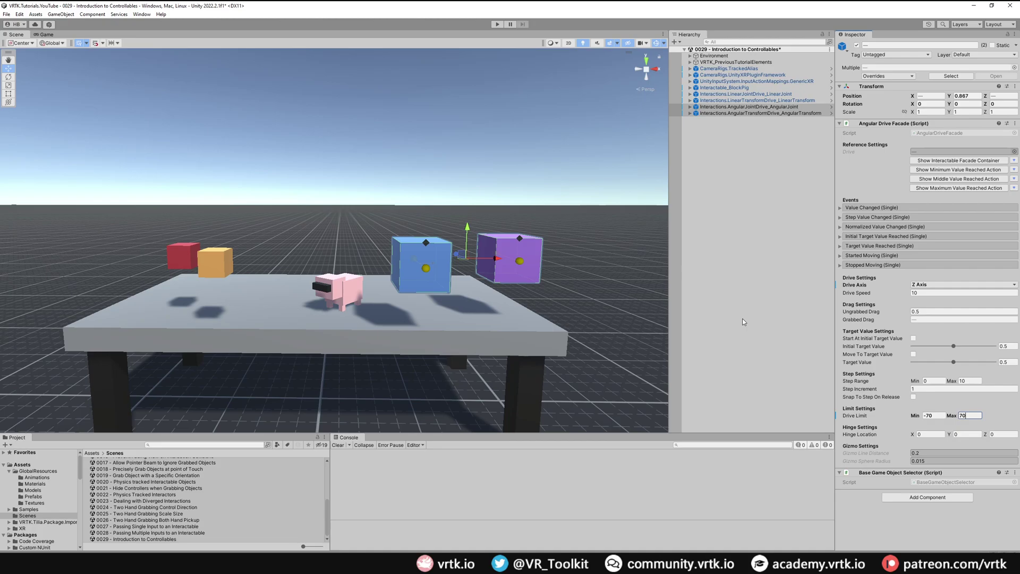